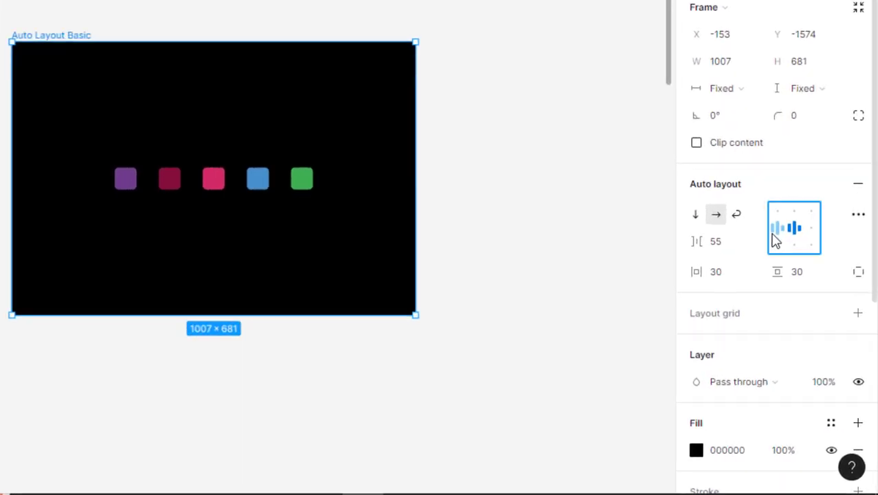
Step: Try different alignments for the squares in the horizontal auto layout frame, ending with centre alignment
{"action": "left_click", "coordinate": [773, 234]}
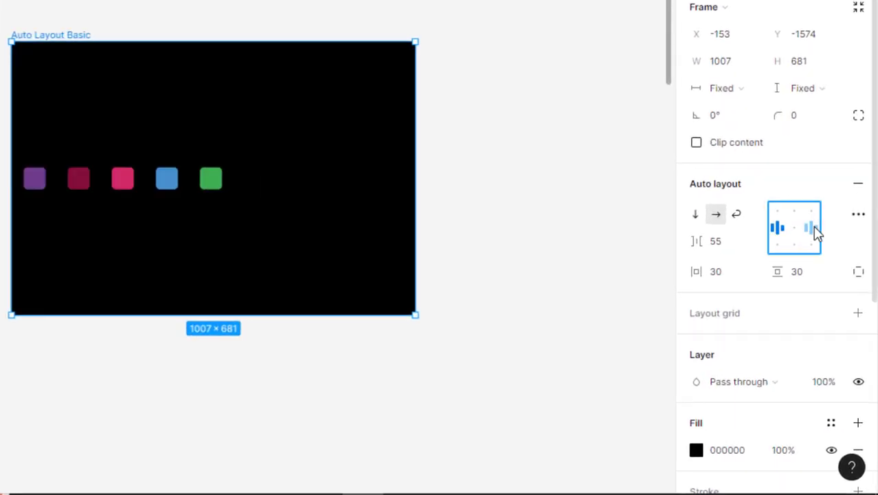
{"action": "left_click", "coordinate": [813, 232]}
{"action": "left_click", "coordinate": [794, 211]}
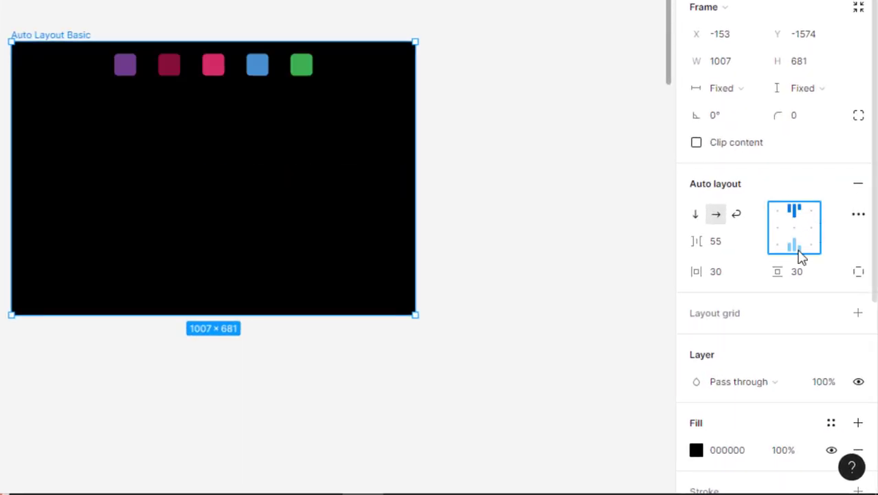
{"action": "left_click", "coordinate": [794, 246]}
{"action": "left_click", "coordinate": [776, 246]}
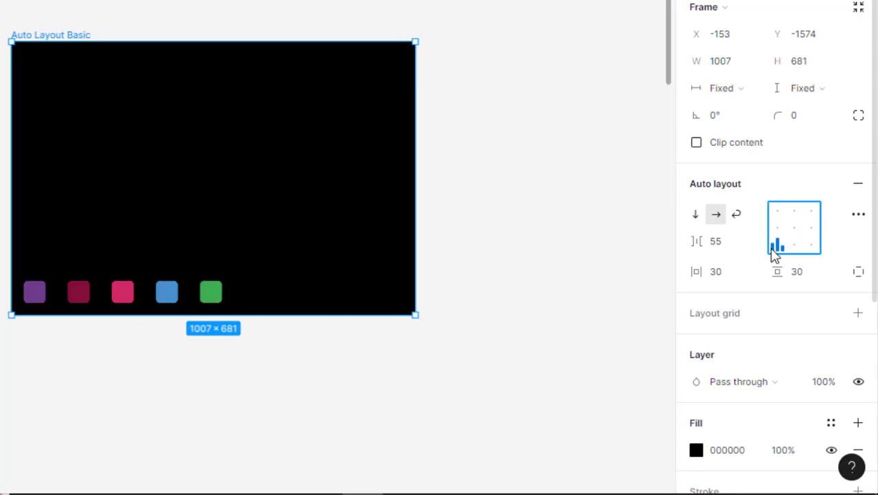
{"action": "left_click", "coordinate": [717, 215]}
{"action": "left_click", "coordinate": [793, 230]}
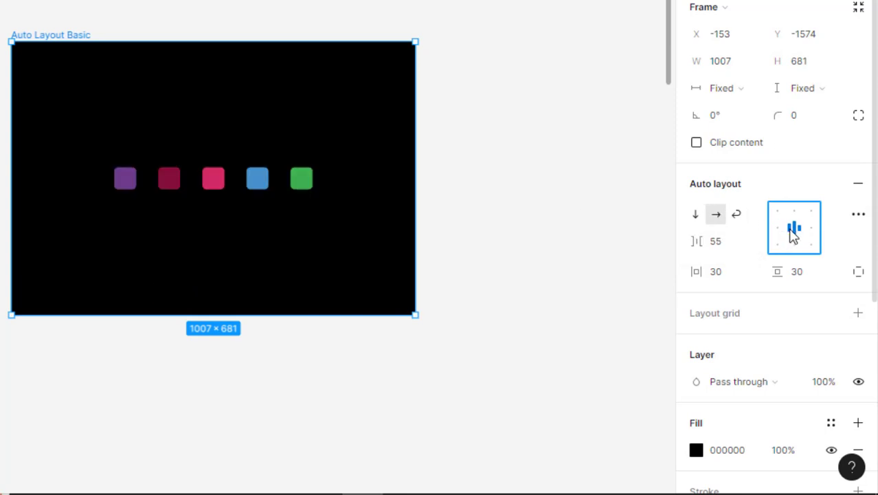
Step: Set the Auto Layout Basic frame's direction to vertical and enlarge the frame to about 1304 × 824
{"action": "left_click", "coordinate": [695, 215]}
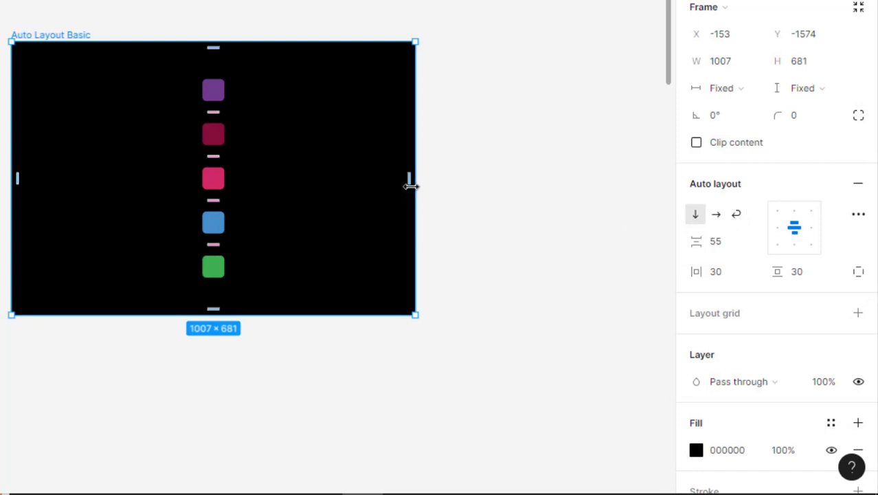
{"action": "left_click_drag", "start_coordinate": [455, 212], "coordinate": [534, 209]}
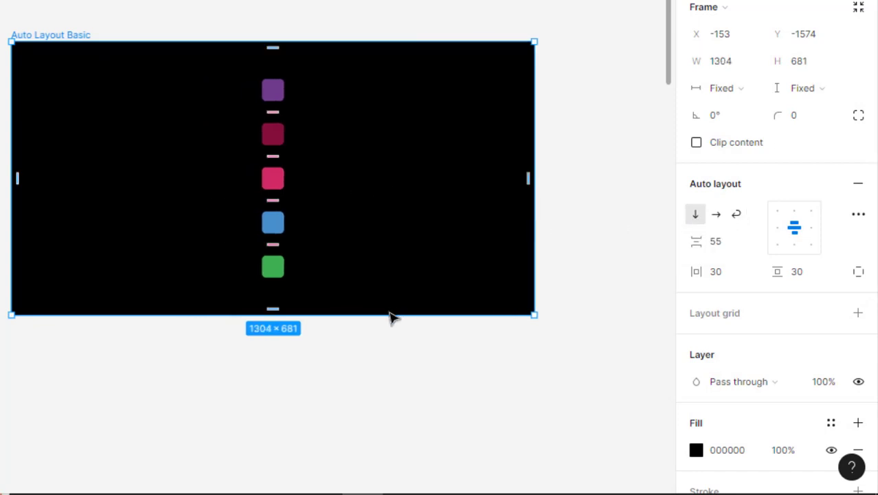
{"action": "left_click_drag", "start_coordinate": [392, 314], "coordinate": [389, 385]}
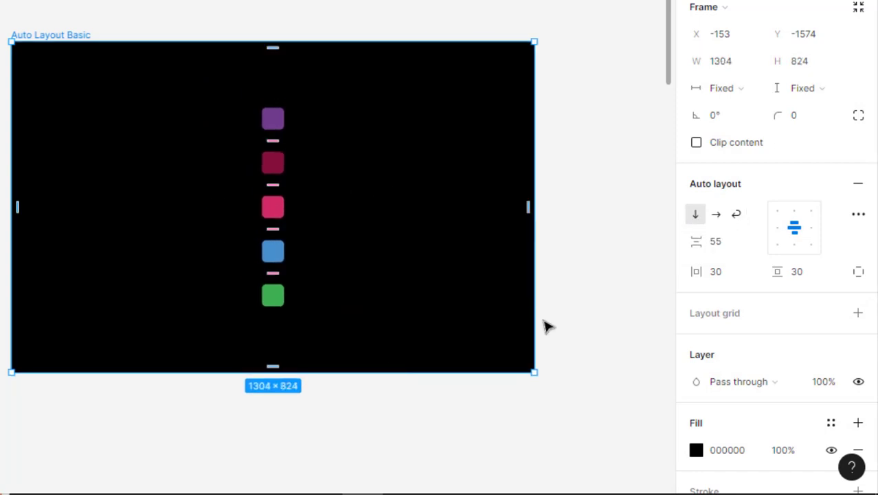
Step: Try the left, top-centre, bottom-centre and right alignments on the vertical stack of squares
{"action": "left_click", "coordinate": [776, 229]}
{"action": "left_click", "coordinate": [794, 213]}
{"action": "left_click", "coordinate": [795, 246]}
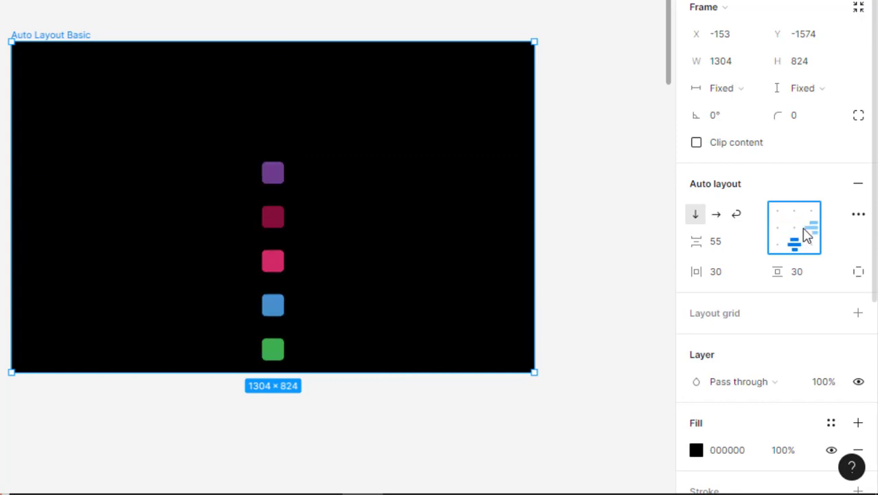
{"action": "left_click", "coordinate": [809, 231]}
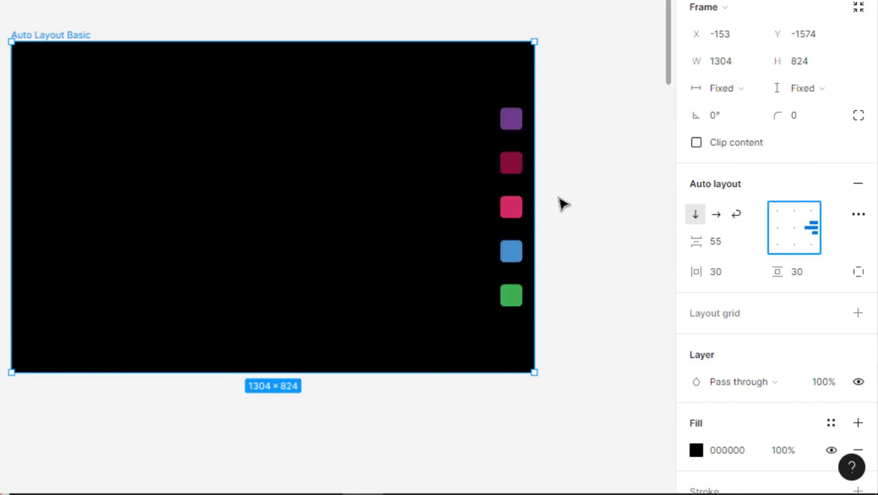
Step: Set the Auto Layout Basic frame to wrap with centre alignment and narrow it to about 1257
{"action": "left_click", "coordinate": [735, 217]}
{"action": "left_click", "coordinate": [639, 239]}
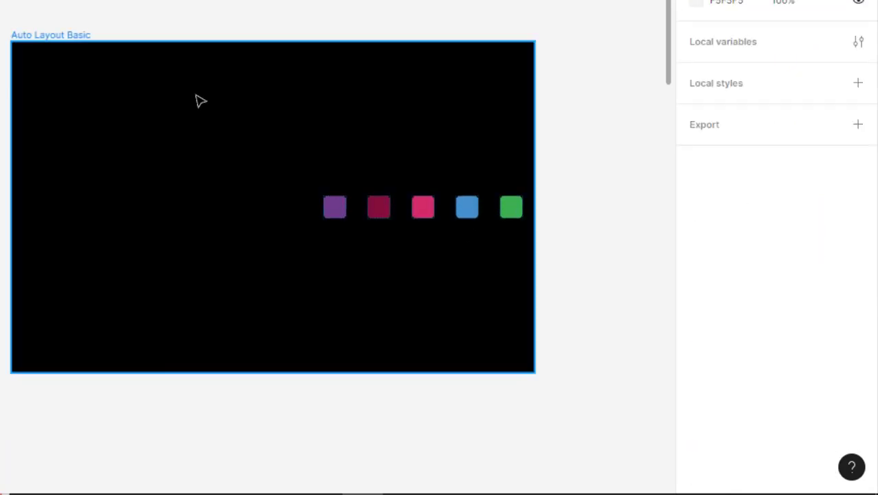
{"action": "left_click", "coordinate": [82, 41]}
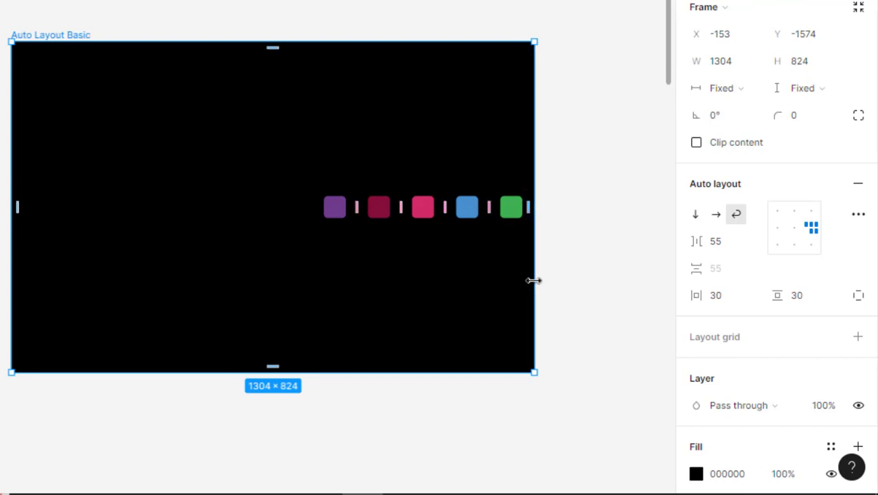
{"action": "left_click_drag", "start_coordinate": [534, 280], "coordinate": [513, 310]}
{"action": "left_click", "coordinate": [795, 230]}
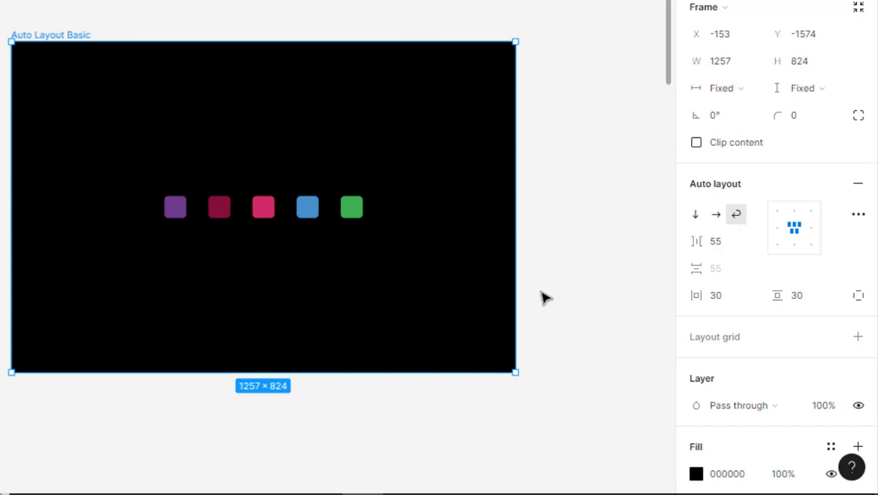
Step: Add auto layout to the evenly aligned row of five loose squares below the black frame
{"action": "left_click_drag", "start_coordinate": [544, 298], "coordinate": [538, 183]}
{"action": "left_click_drag", "start_coordinate": [426, 363], "coordinate": [456, 231]}
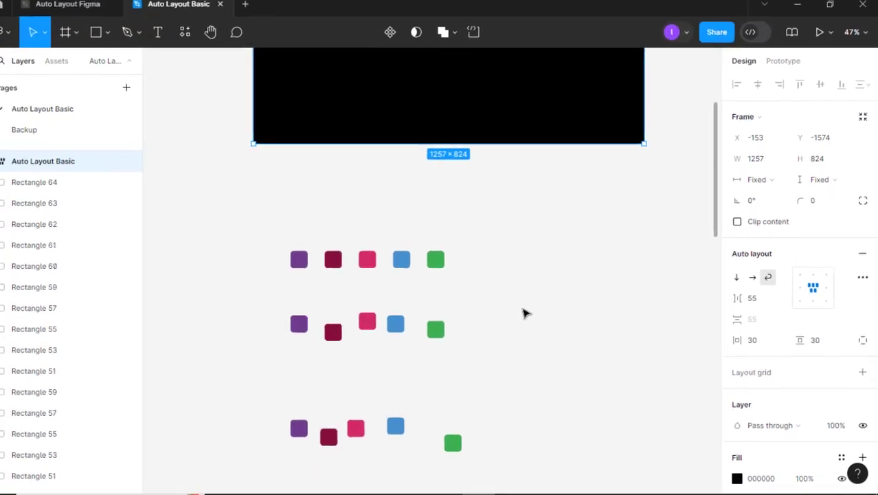
{"action": "scroll", "coordinate": [402, 275], "scroll_direction": "up", "scroll_amount": 5}
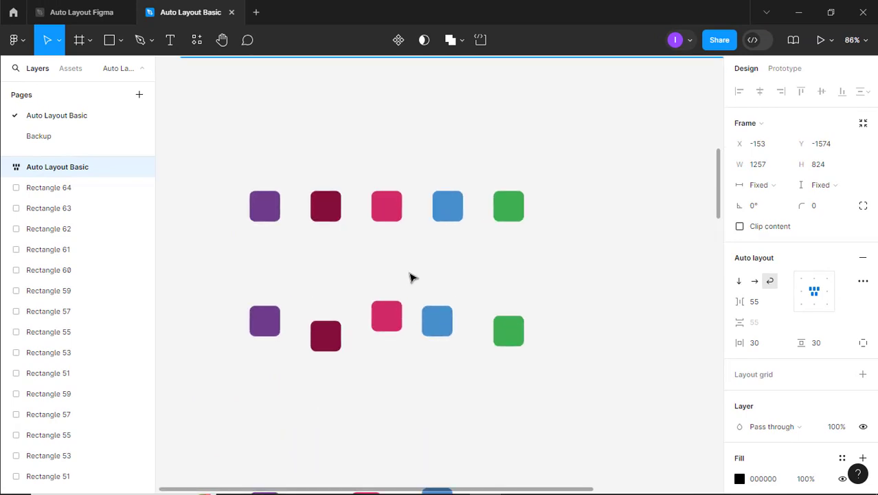
{"action": "left_click_drag", "start_coordinate": [232, 175], "coordinate": [609, 257]}
{"action": "key", "text": "shift+a"}
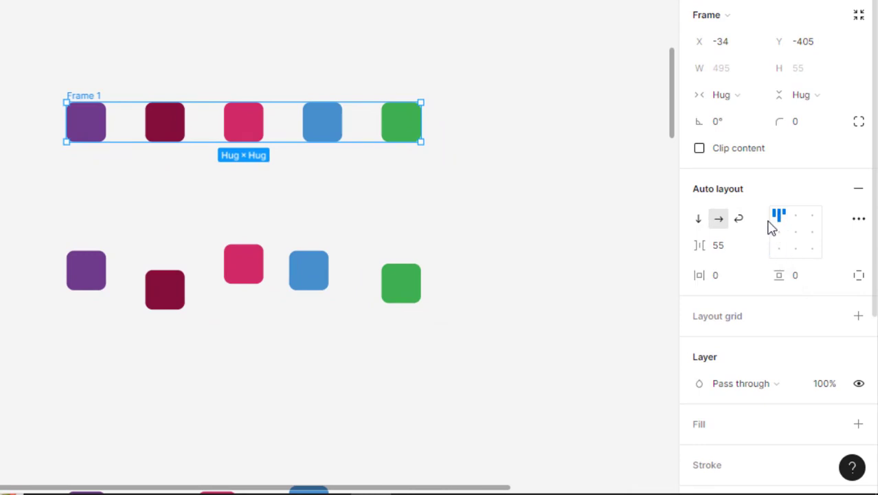
Step: Add auto layout to the second row of five squares, whose heights are slightly uneven
{"action": "left_click_drag", "start_coordinate": [549, 260], "coordinate": [550, 228]}
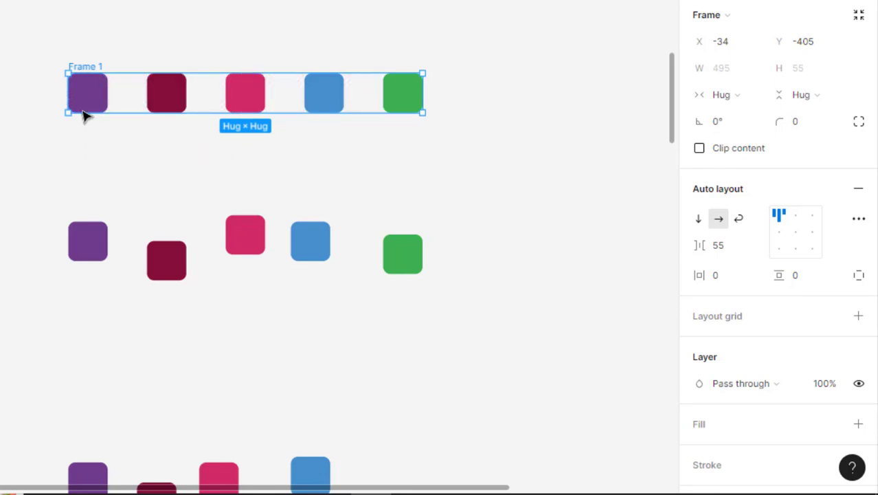
{"action": "left_click", "coordinate": [152, 171]}
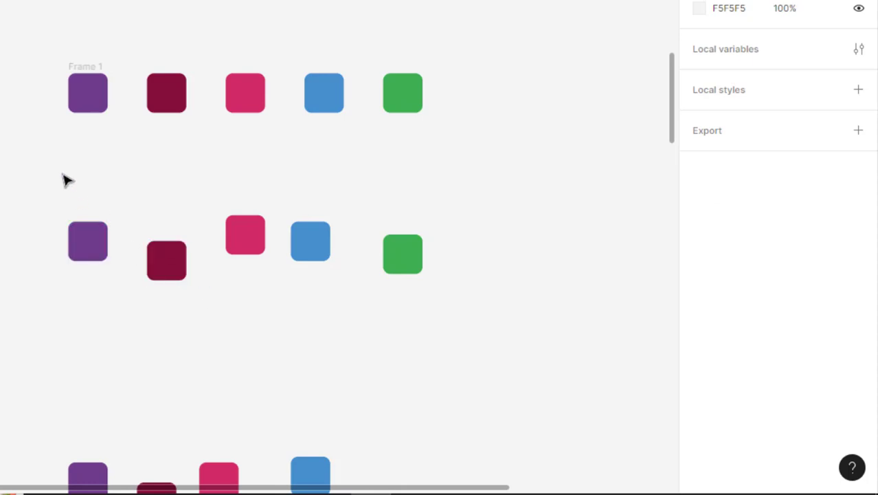
{"action": "left_click_drag", "start_coordinate": [47, 166], "coordinate": [536, 314]}
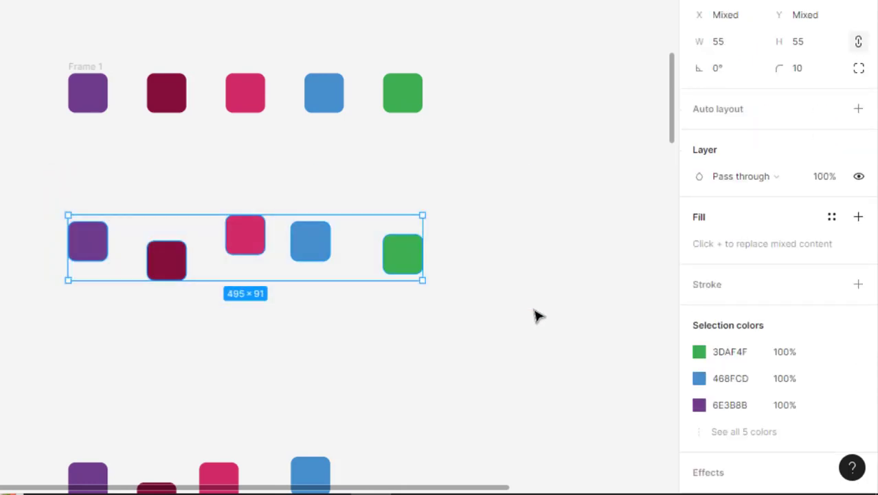
{"action": "key", "text": "shift+a"}
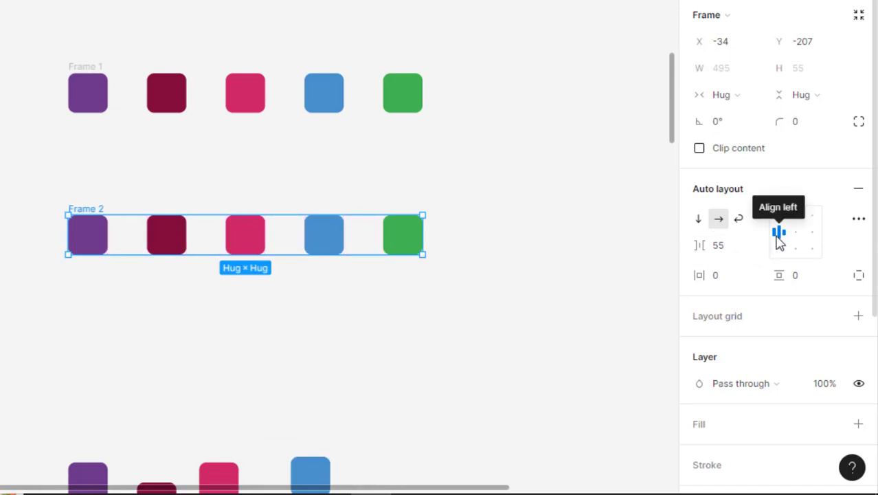
Step: Add auto layout to the third row of five unevenly spaced, staggered squares
{"action": "scroll", "coordinate": [295, 283], "scroll_direction": "down", "scroll_amount": 2}
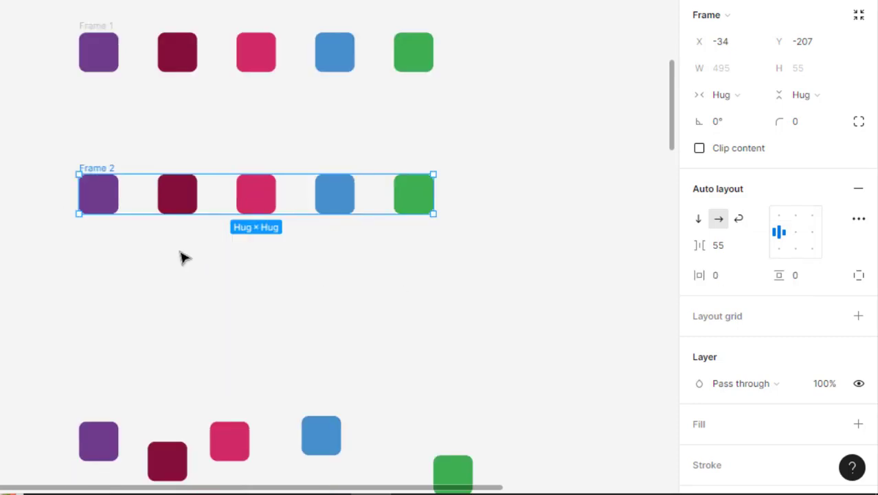
{"action": "scroll", "coordinate": [254, 299], "scroll_direction": "down", "scroll_amount": 8}
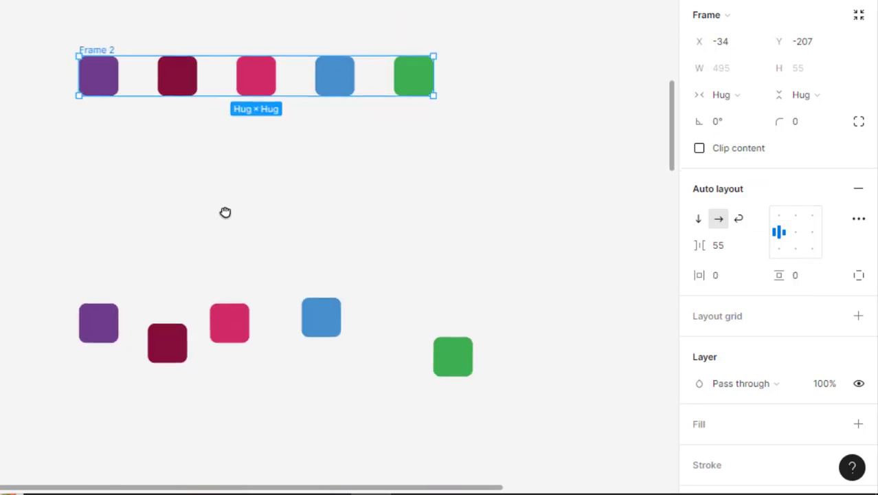
{"action": "left_click", "coordinate": [235, 309]}
{"action": "left_click_drag", "start_coordinate": [27, 202], "coordinate": [518, 370]}
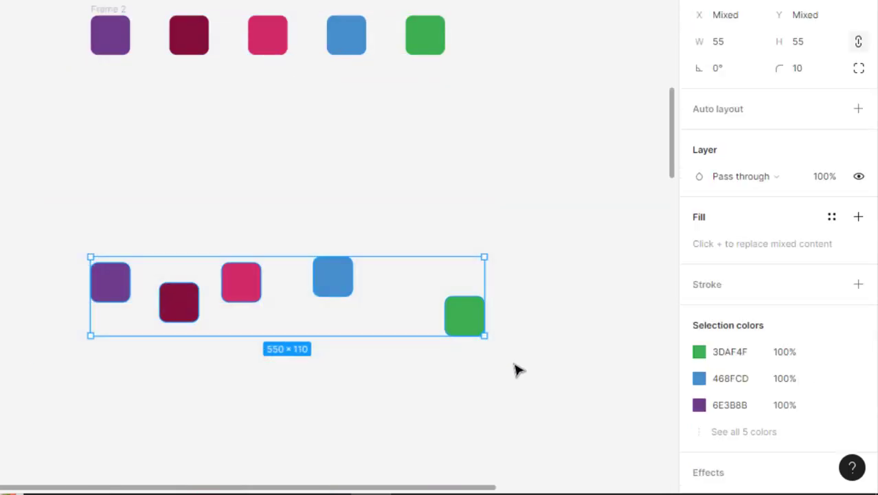
{"action": "key", "text": "shift+a"}
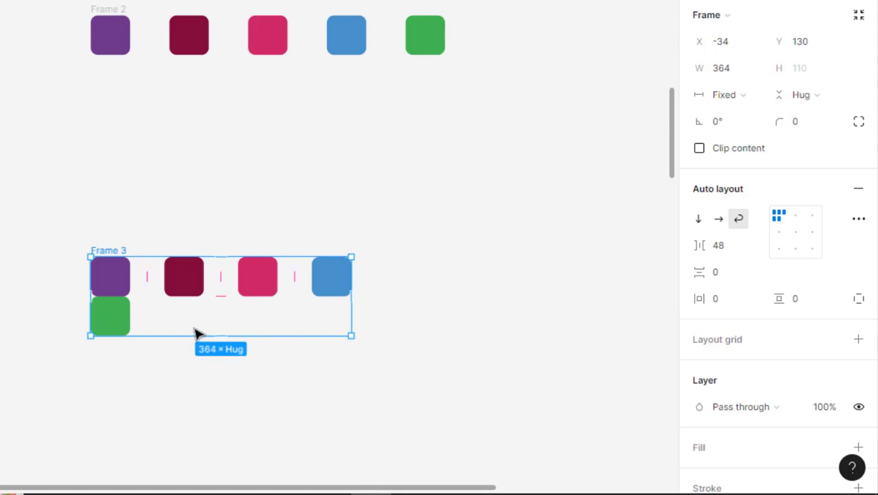
Step: Set Frame 3's vertical gap to 30 and widen it to about 566 so all squares fit in one row
{"action": "left_click", "coordinate": [732, 275]}
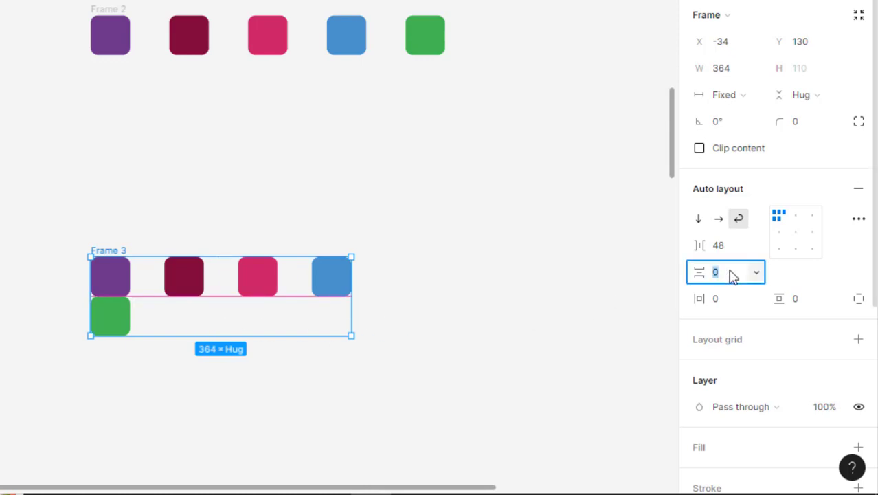
{"action": "type", "text": "30"}
{"action": "key", "text": "Return"}
{"action": "key", "text": "Escape"}
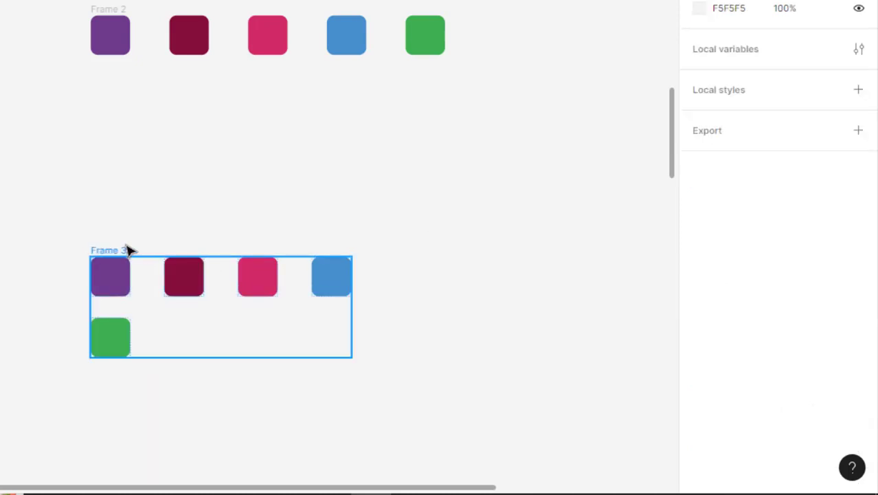
{"action": "left_click", "coordinate": [200, 302]}
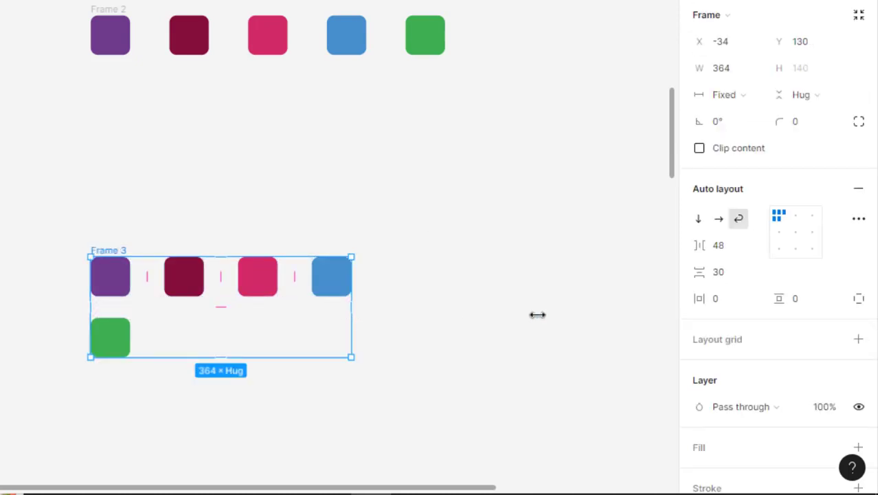
{"action": "left_click_drag", "start_coordinate": [537, 315], "coordinate": [496, 367]}
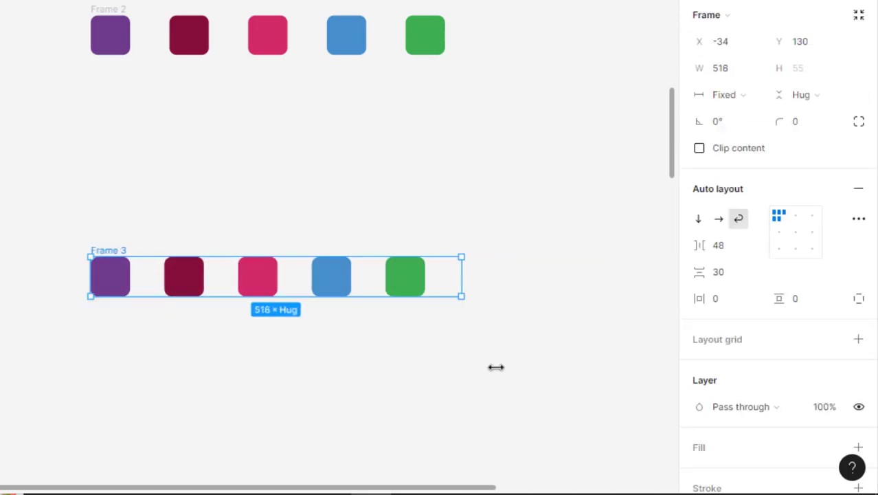
Step: Add auto layout to the straight vertical column of five squares below Frame 3
{"action": "left_click_drag", "start_coordinate": [318, 377], "coordinate": [330, 214]}
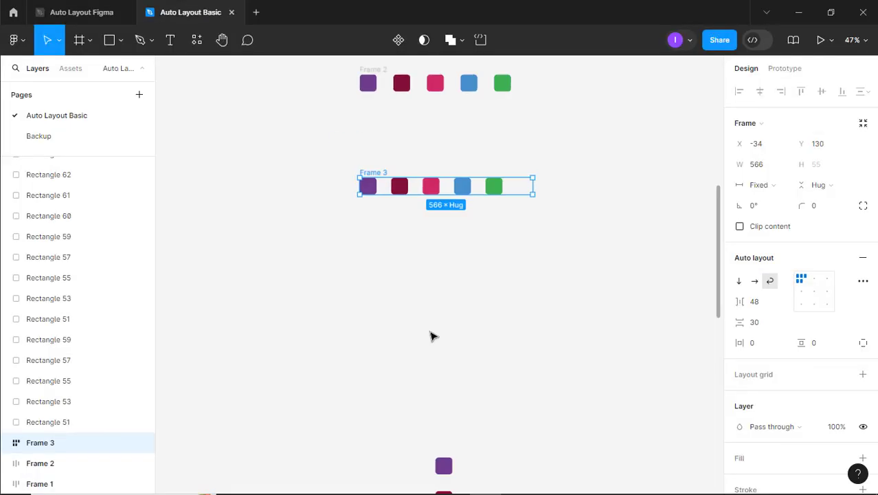
{"action": "scroll", "coordinate": [430, 336], "scroll_direction": "down", "scroll_amount": 4}
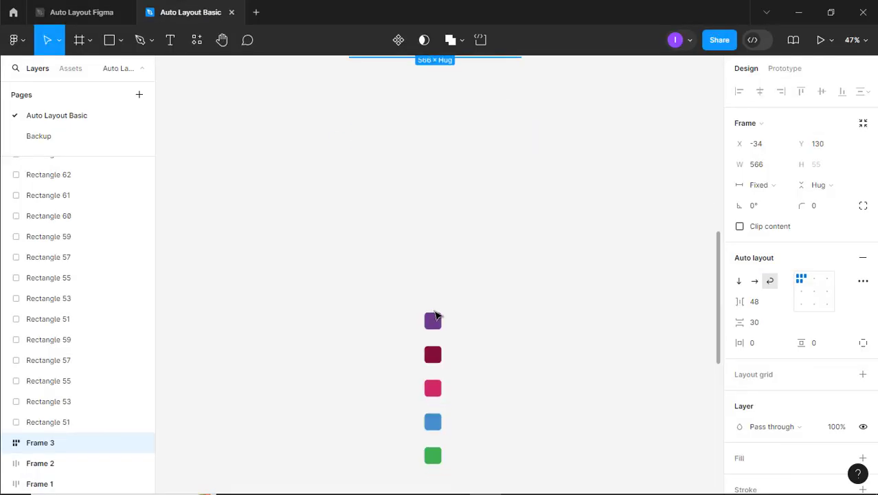
{"action": "scroll", "coordinate": [456, 308], "scroll_direction": "up", "scroll_amount": 3}
{"action": "left_click_drag", "start_coordinate": [379, 172], "coordinate": [488, 427]}
{"action": "key", "text": "shift+a"}
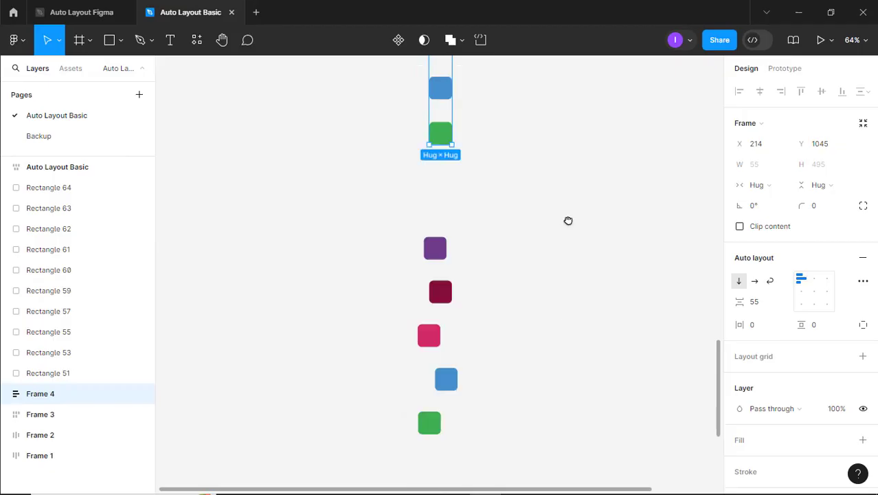
Step: Add auto layout to the next vertical column of five squares, which are offset sideways
{"action": "scroll", "coordinate": [568, 220], "scroll_direction": "down", "scroll_amount": 3}
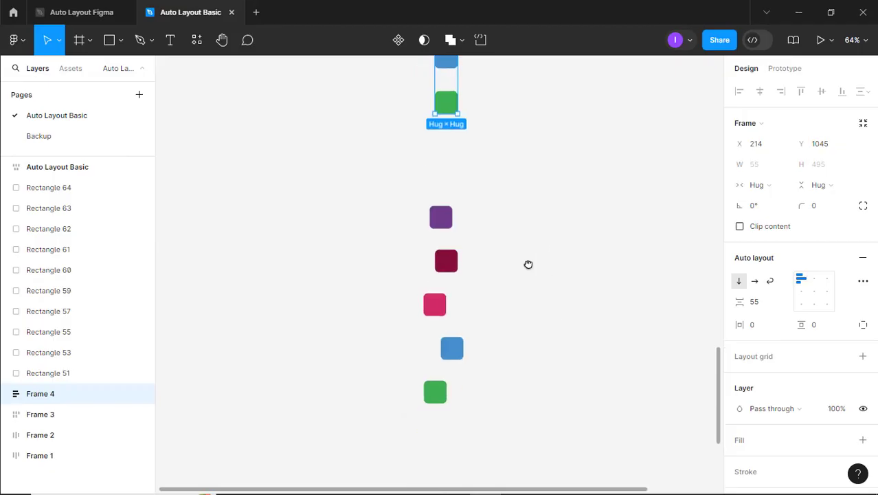
{"action": "left_click_drag", "start_coordinate": [396, 139], "coordinate": [491, 427]}
{"action": "key", "text": "shift+a"}
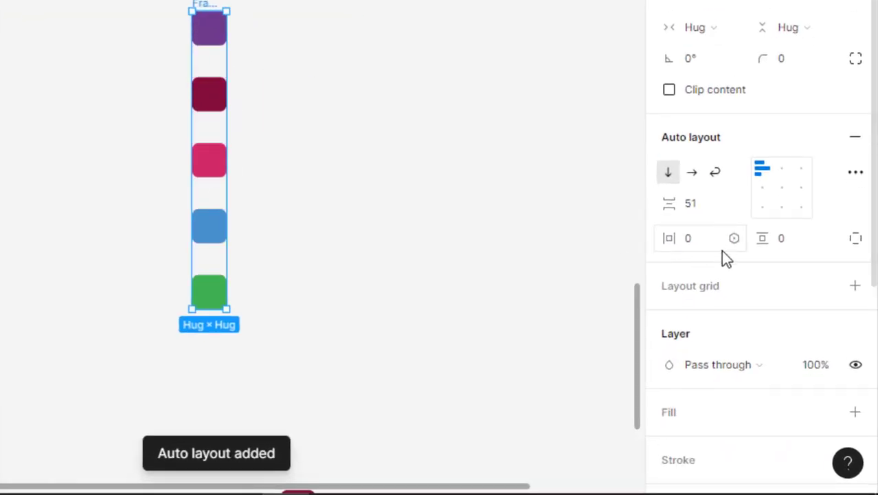
Step: Add auto layout to the remaining group of five squares scattered diagonally
{"action": "scroll", "coordinate": [415, 231], "scroll_direction": "down", "scroll_amount": 6}
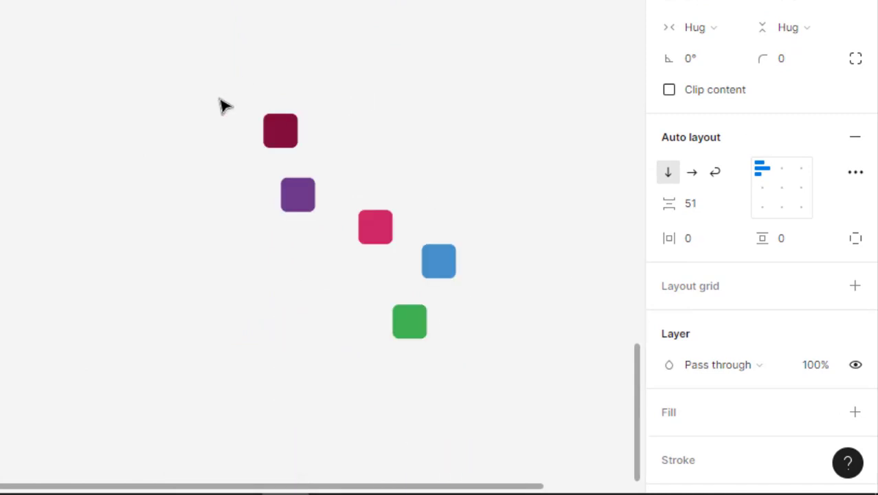
{"action": "key", "text": "ctrl+a"}
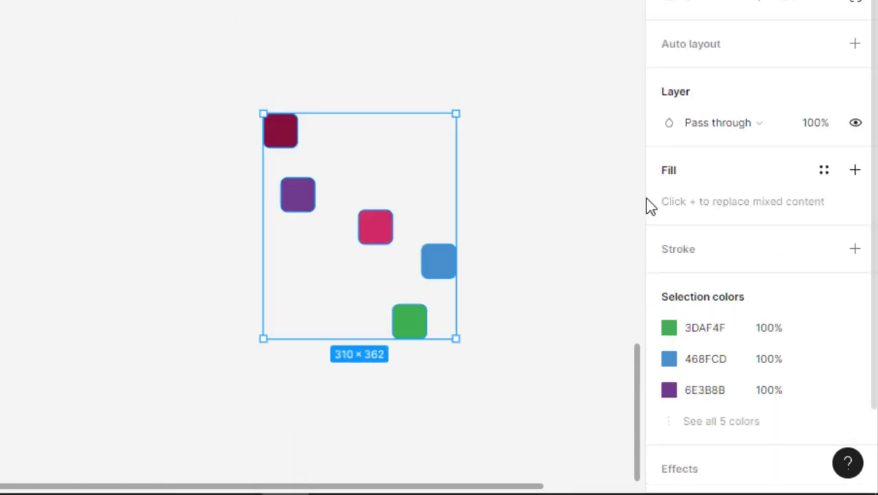
{"action": "key", "text": "shift+a"}
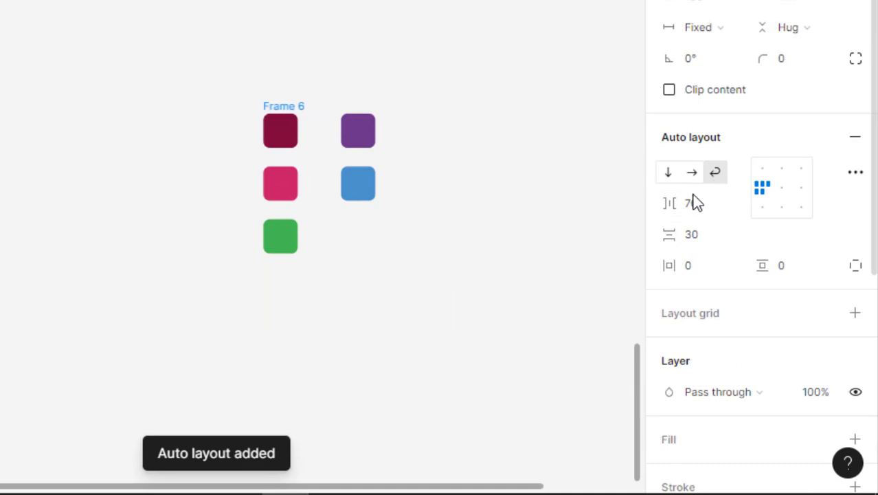
Step: Narrow Frame 6 to about 145 wide so its squares wrap into one column, and align them to the centre
{"action": "left_click_drag", "start_coordinate": [377, 241], "coordinate": [437, 237]}
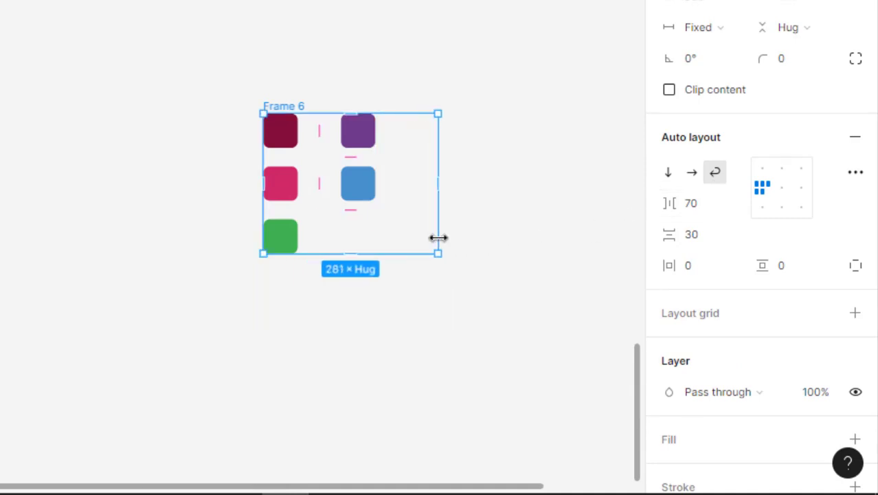
{"action": "key", "text": "ctrl+z"}
{"action": "left_click_drag", "start_coordinate": [379, 229], "coordinate": [353, 262]}
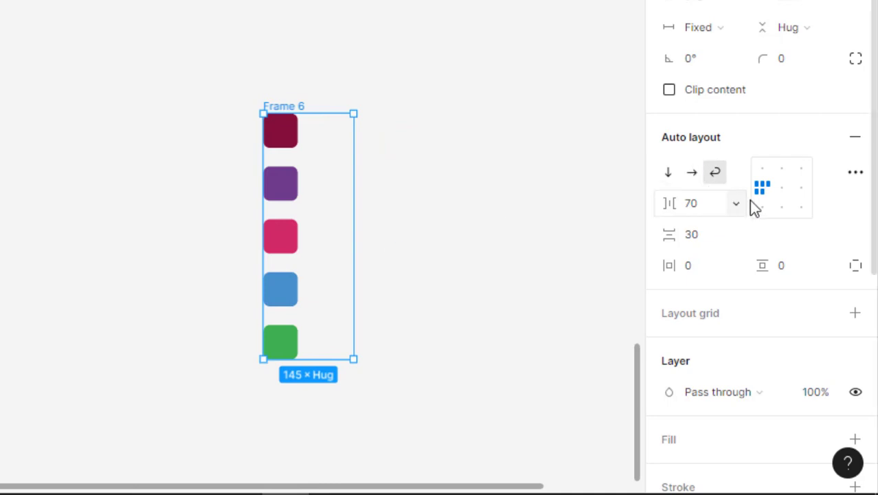
{"action": "left_click", "coordinate": [774, 196]}
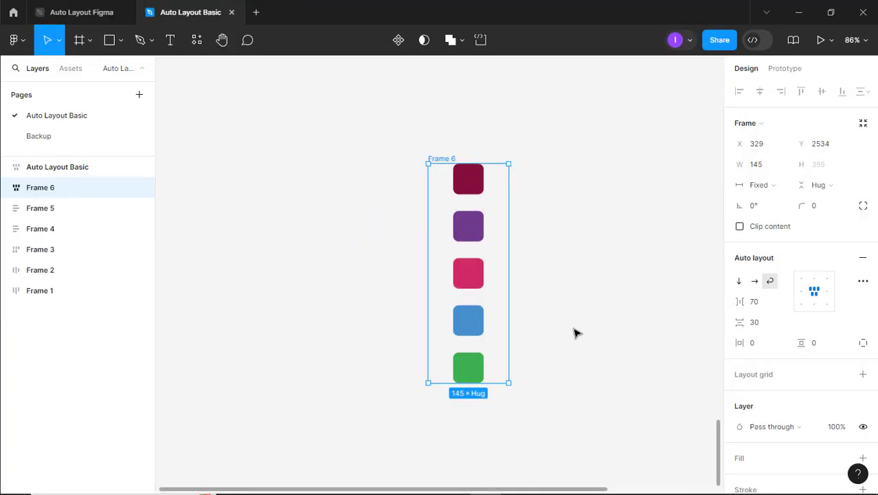
{"action": "left_click", "coordinate": [575, 333]}
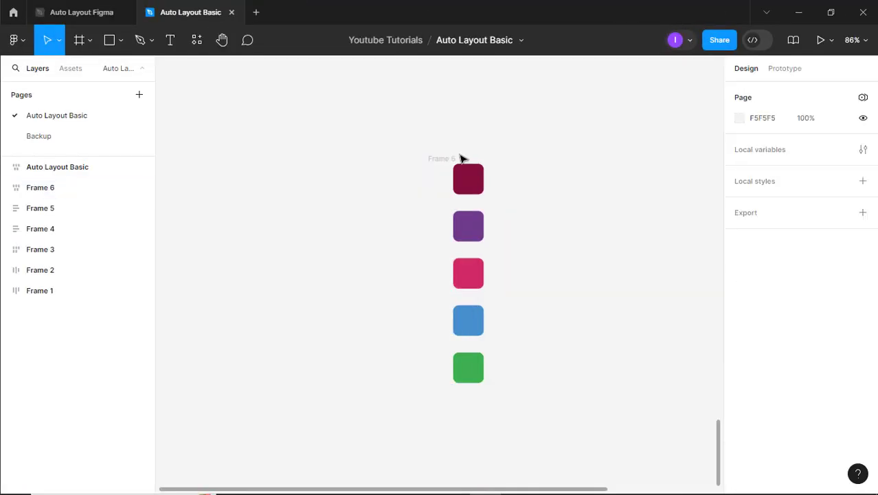
Step: Set Frame 6's horizontal and vertical padding to 30
{"action": "left_click", "coordinate": [452, 158]}
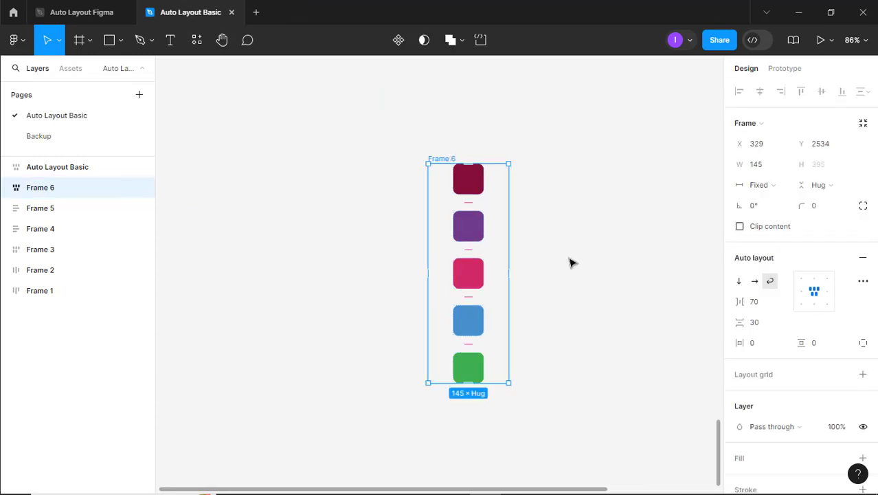
{"action": "left_click", "coordinate": [765, 351]}
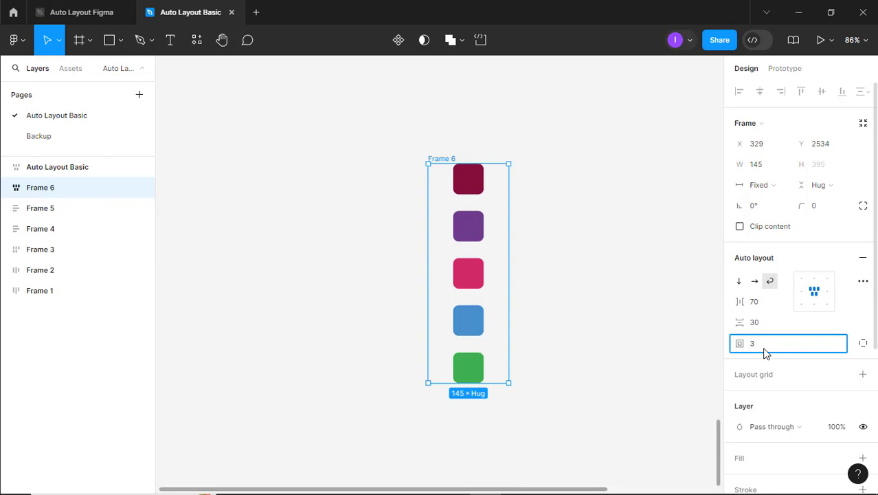
{"action": "type", "text": "30"}
{"action": "key", "text": "Return"}
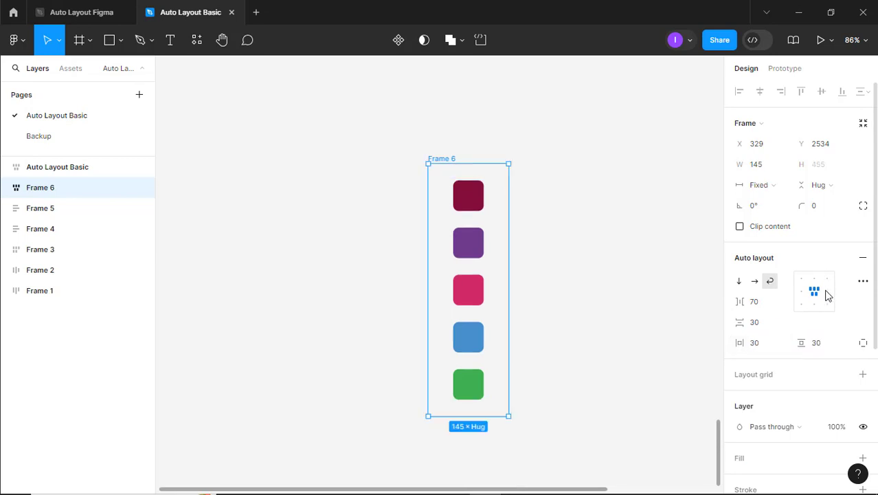
Step: Apply the Black colour style as Frame 6's fill
{"action": "scroll", "coordinate": [826, 294], "scroll_direction": "down", "scroll_amount": 3}
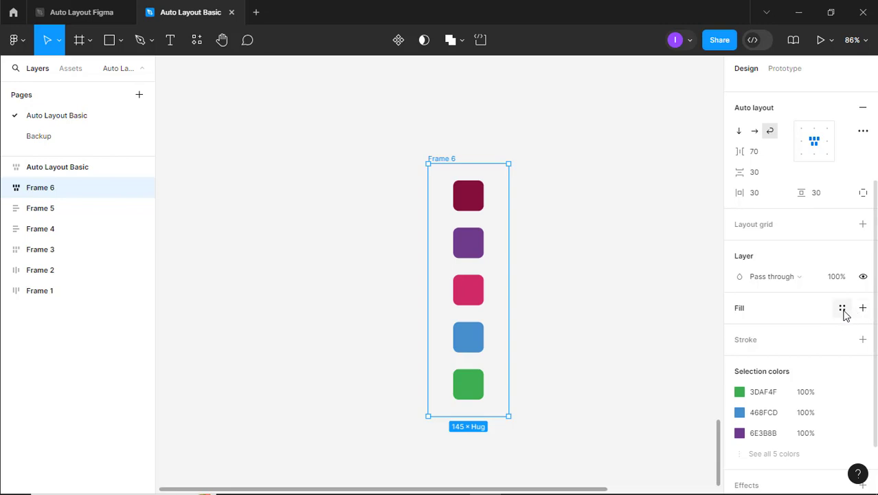
{"action": "left_click", "coordinate": [843, 308]}
{"action": "key", "text": "Escape"}
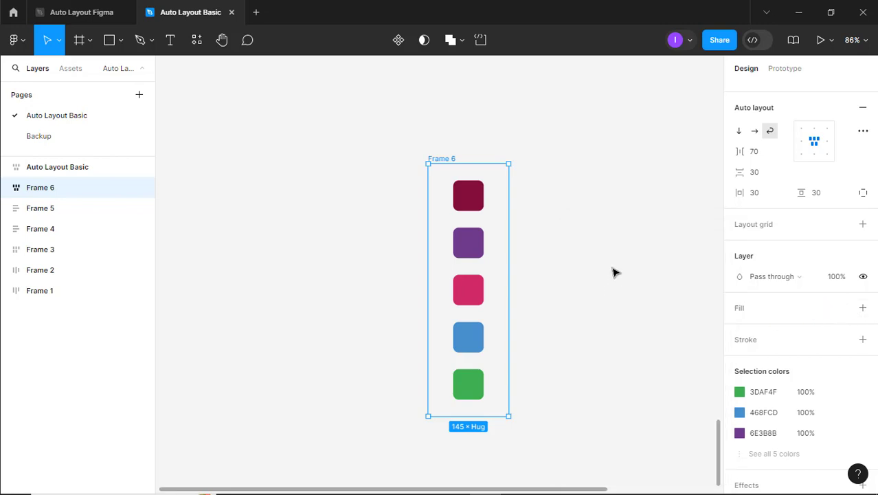
{"action": "left_click", "coordinate": [614, 272]}
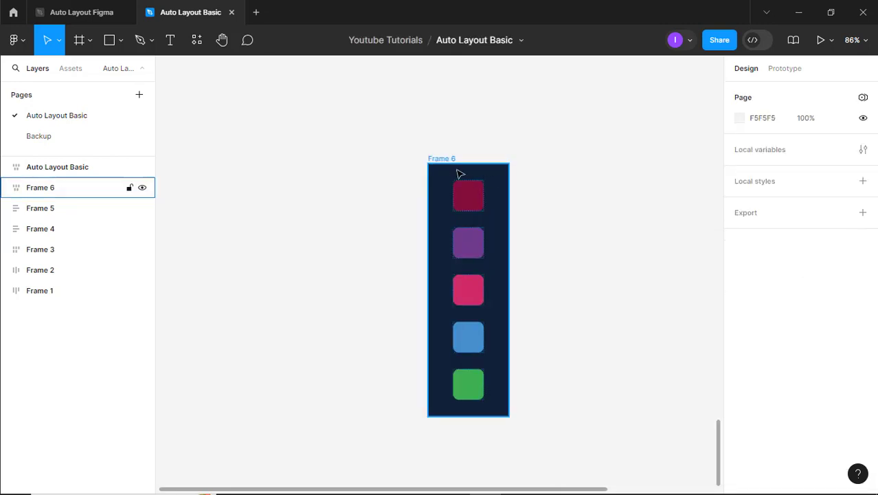
Step: Enlarge Frame 6 to about 756 wide and 528 high
{"action": "left_click", "coordinate": [451, 166]}
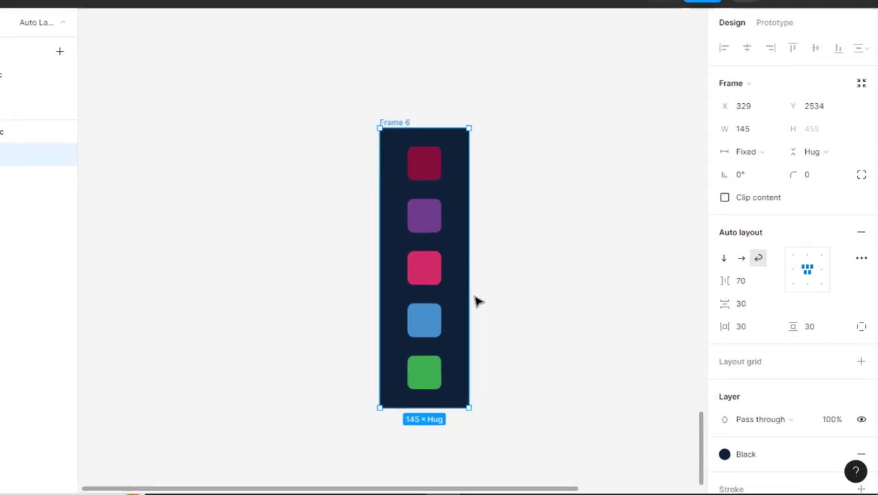
{"action": "left_click_drag", "start_coordinate": [470, 301], "coordinate": [546, 316]}
{"action": "left_click_drag", "start_coordinate": [459, 269], "coordinate": [611, 273]}
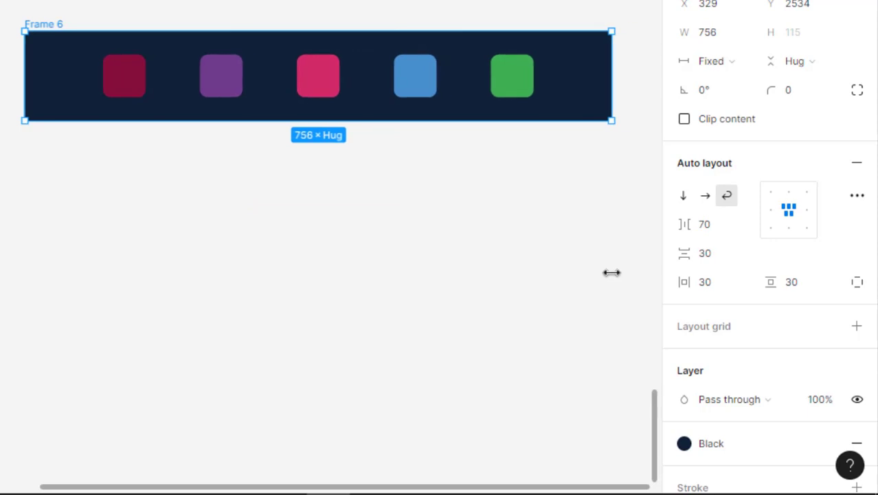
{"action": "left_click_drag", "start_coordinate": [437, 121], "coordinate": [423, 441]}
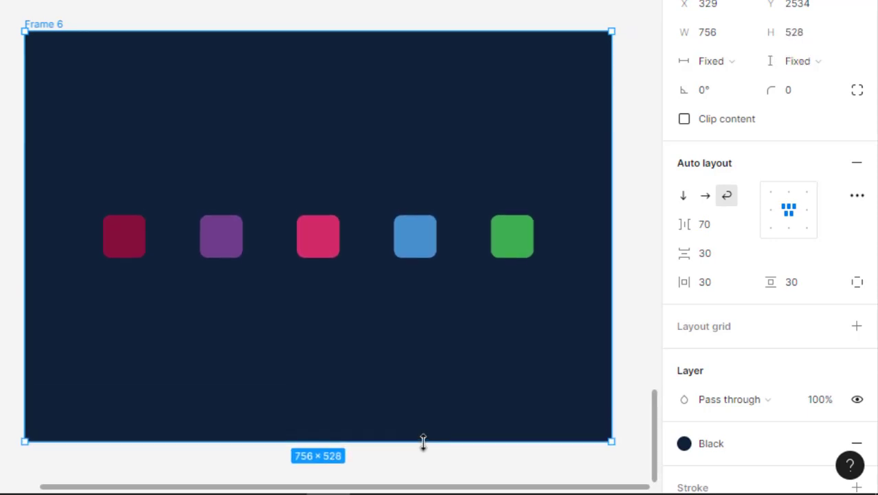
Step: Try the horizontal auto layout direction on Frame 6, followed by the vertical direction
{"action": "left_click", "coordinate": [708, 200]}
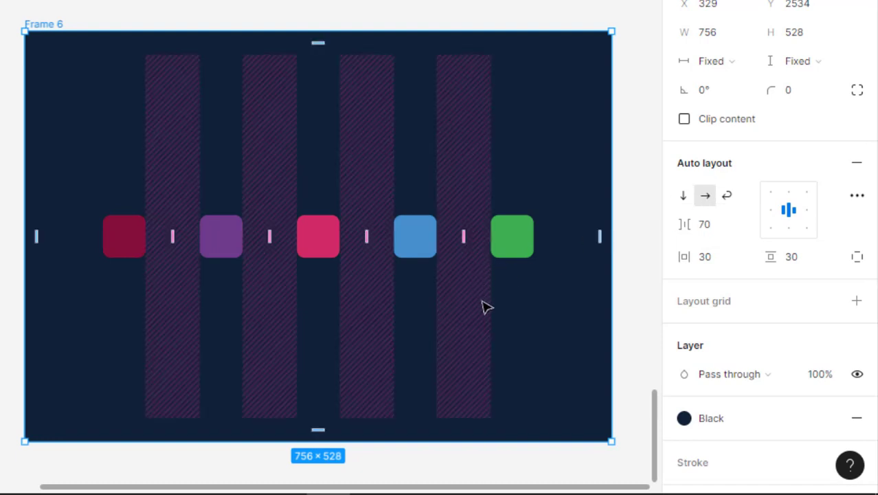
{"action": "left_click_drag", "start_coordinate": [483, 307], "coordinate": [439, 208]}
{"action": "left_click", "coordinate": [681, 196]}
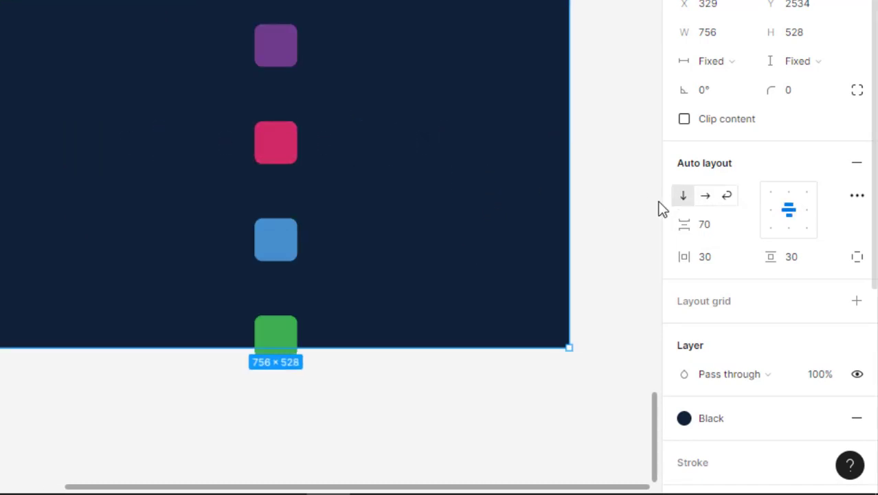
Step: Stretch Frame 6 to about 884 high so the whole column of squares fits inside
{"action": "left_click", "coordinate": [445, 321]}
{"action": "left_click", "coordinate": [402, 226], "text": "ctrl"}
{"action": "scroll", "coordinate": [401, 217], "scroll_direction": "down", "scroll_amount": 3}
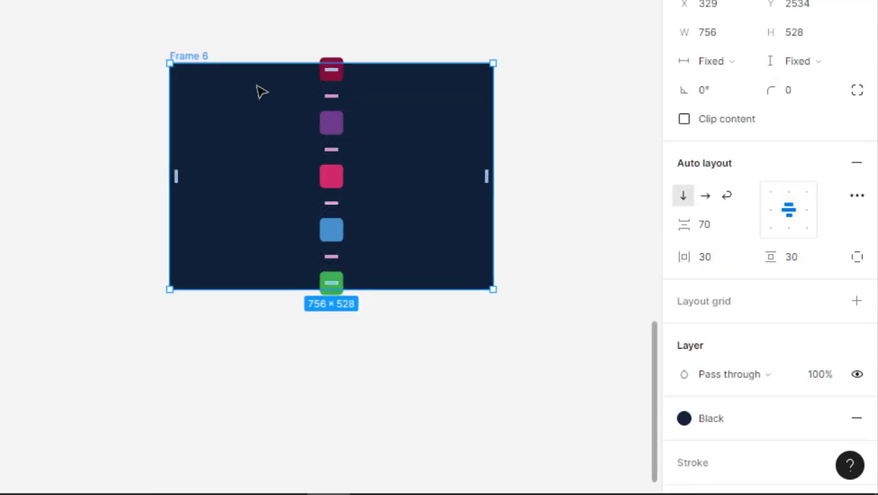
{"action": "double_click", "coordinate": [207, 56]}
{"action": "left_click", "coordinate": [254, 14]}
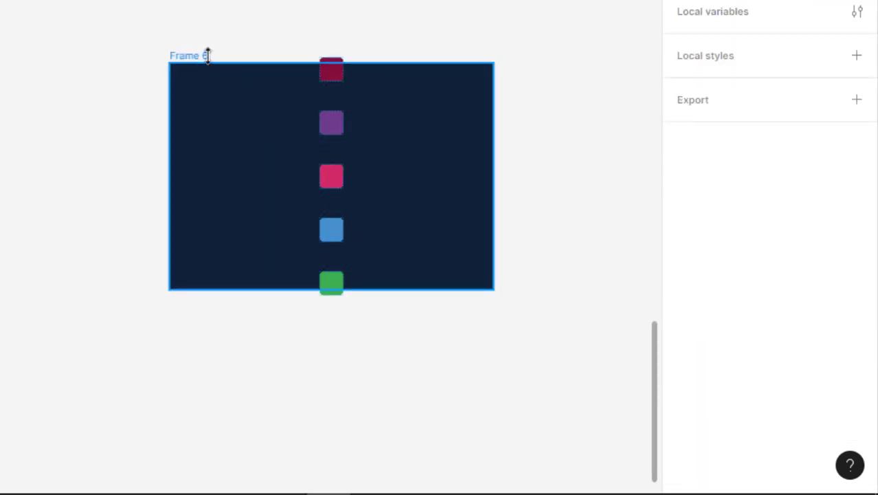
{"action": "left_click", "coordinate": [208, 56]}
{"action": "left_click_drag", "start_coordinate": [277, 290], "coordinate": [298, 448]}
Step: Try left, right and bottom alignment positions for the squares in Frame 6, finishing with centre alignment
{"action": "left_click", "coordinate": [769, 233]}
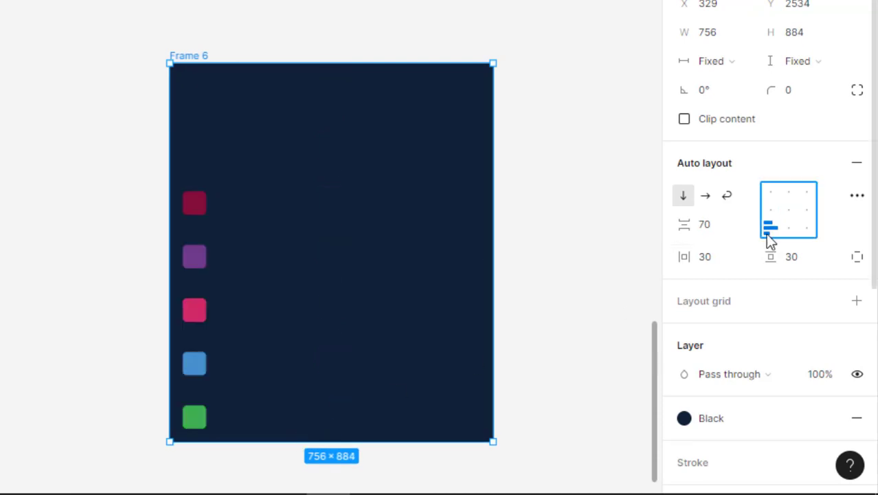
{"action": "left_click", "coordinate": [768, 210]}
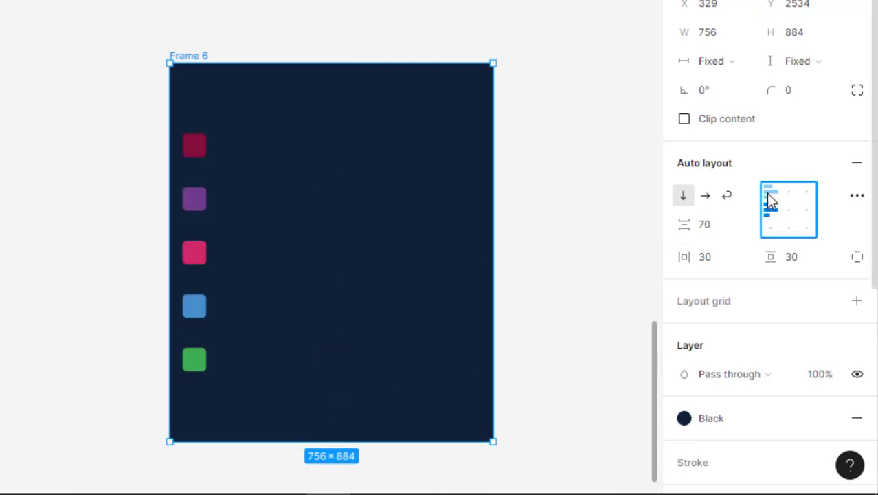
{"action": "left_click", "coordinate": [767, 193]}
{"action": "left_click", "coordinate": [808, 198]}
{"action": "left_click", "coordinate": [808, 210]}
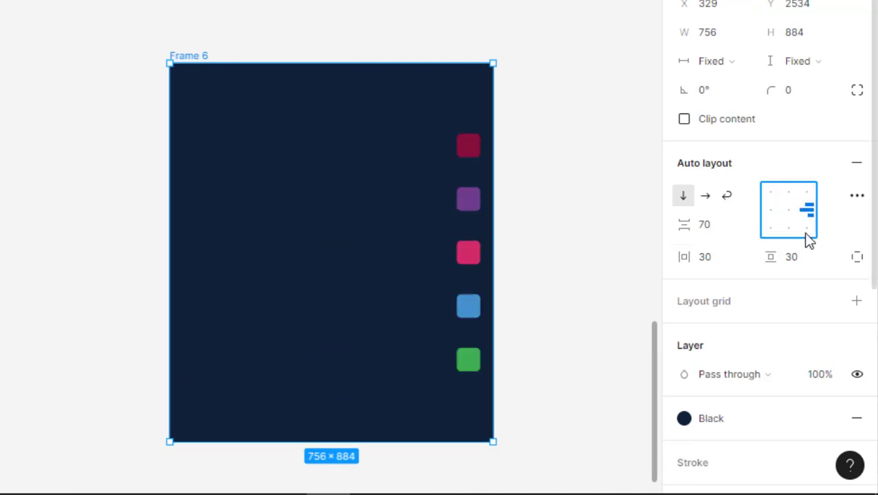
{"action": "left_click", "coordinate": [807, 228]}
{"action": "left_click", "coordinate": [789, 227]}
{"action": "left_click", "coordinate": [788, 214]}
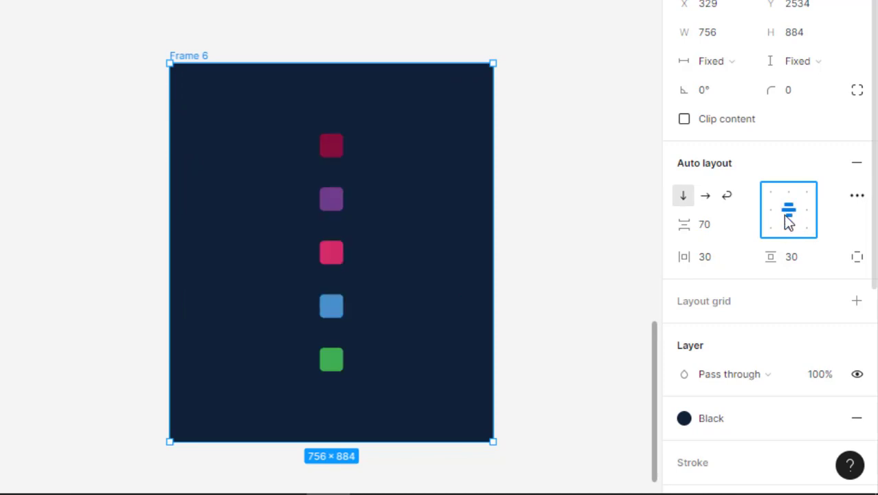
Step: Switch Frame 6 to horizontal and on to wrap direction, try widening the frame and undo that resize
{"action": "left_click", "coordinate": [706, 200]}
{"action": "left_click", "coordinate": [726, 197]}
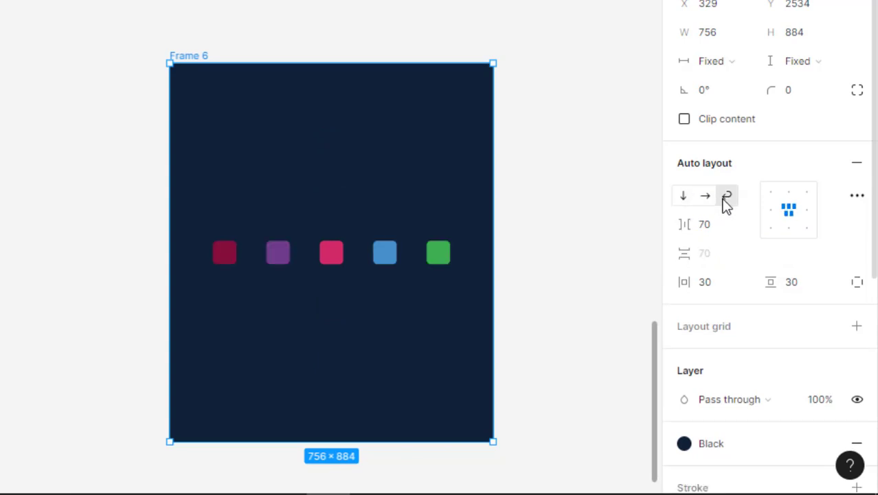
{"action": "left_click_drag", "start_coordinate": [492, 292], "coordinate": [614, 274]}
{"action": "key", "text": "ctrl+z"}
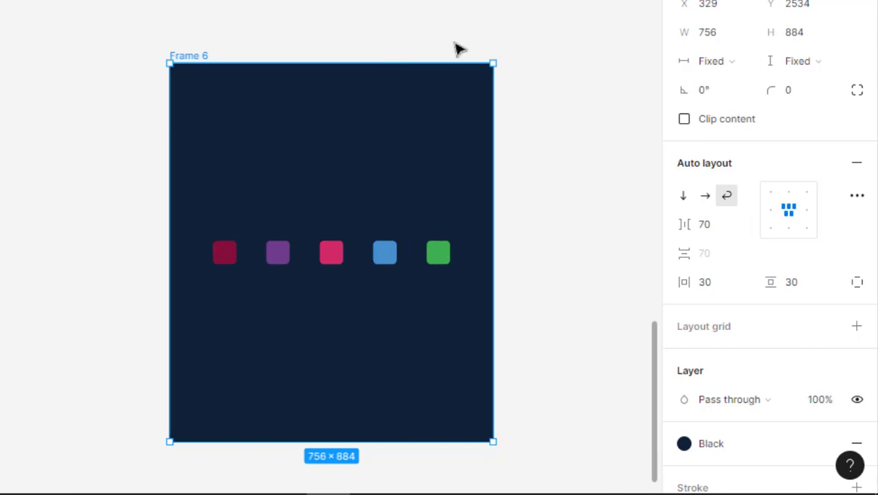
{"action": "left_click_drag", "start_coordinate": [352, 1], "coordinate": [320, 118]}
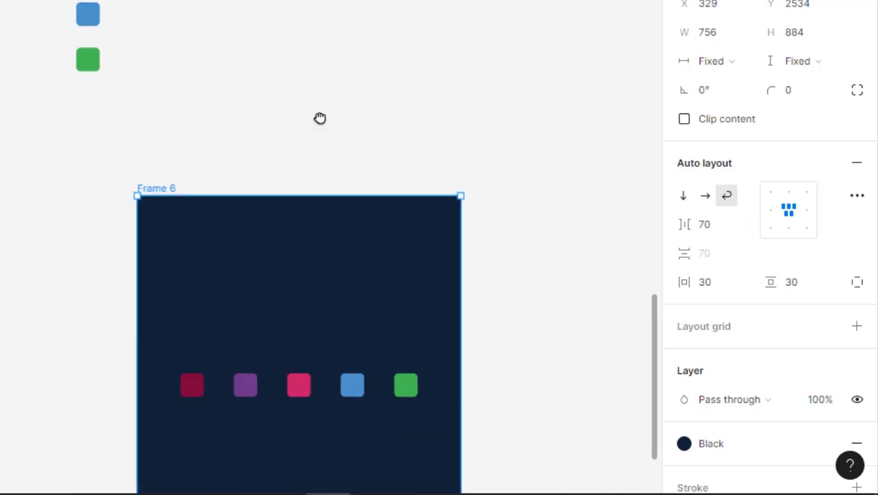